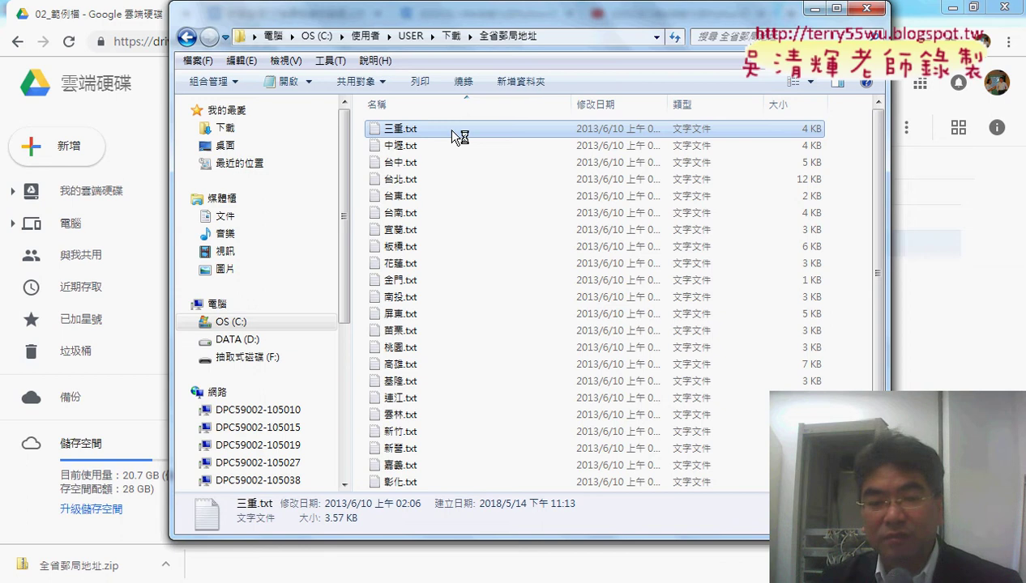
- Open 三重.txt from the 全省郵局地址 folder, look over its post office addresses, and close the file
double_click(451, 131)
scroll(449, 138, down, 8)
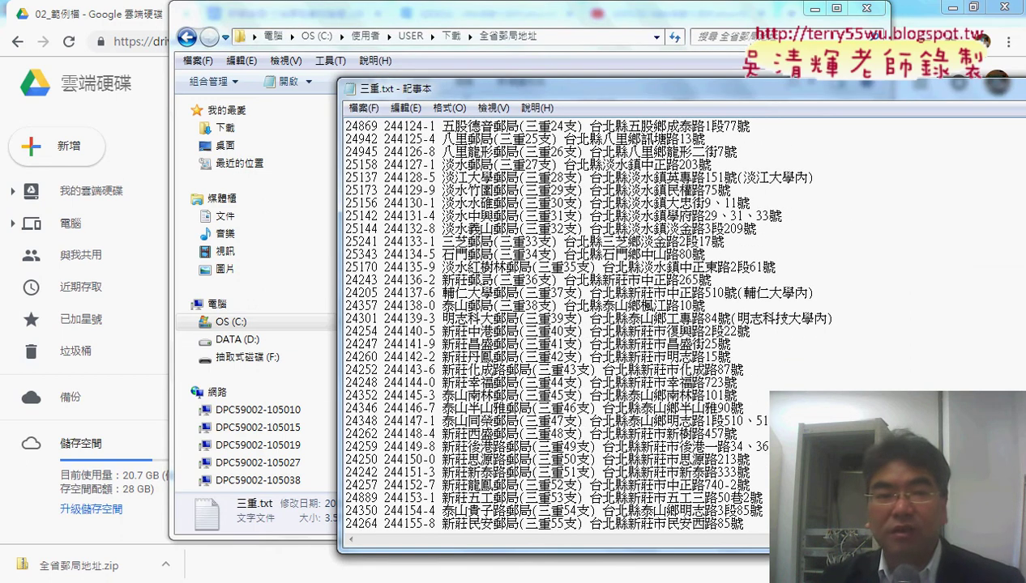
drag(363, 91, 476, 91)
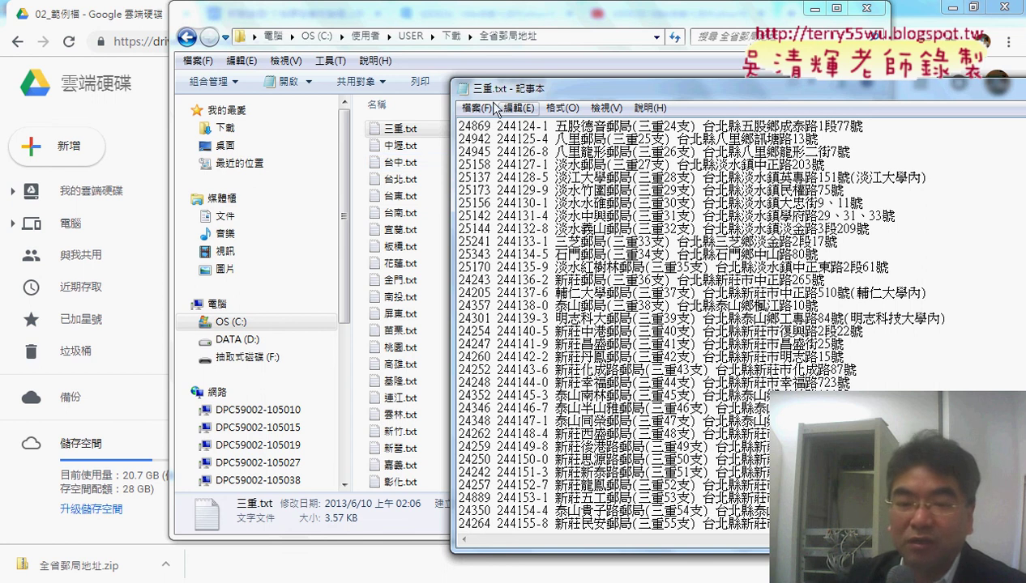
double_click(463, 89)
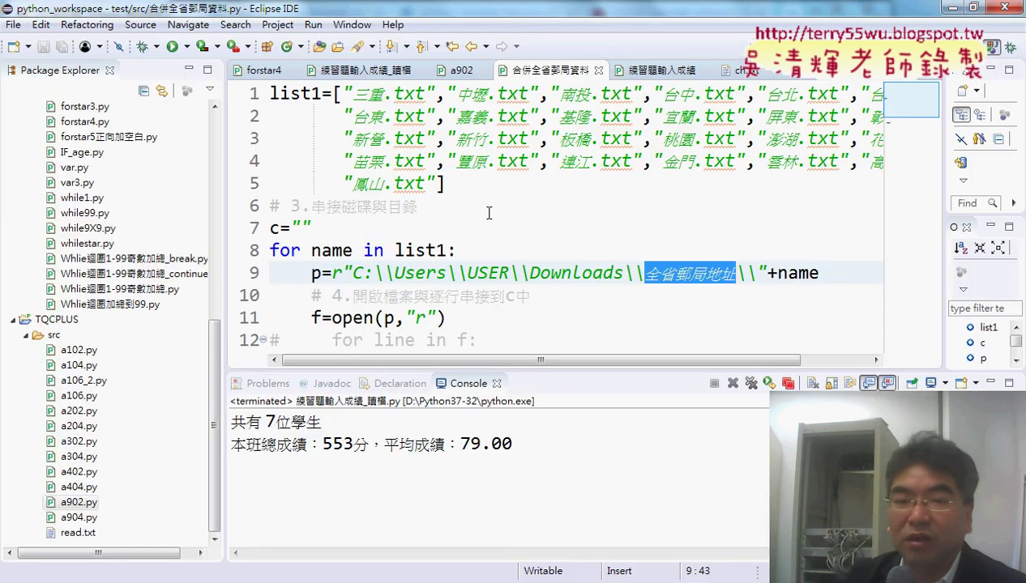
- In Eclipse, review 合併全省郵局資料.py: the source folder path, the f.read() call, the all.txt output path and the final print line
click(489, 213)
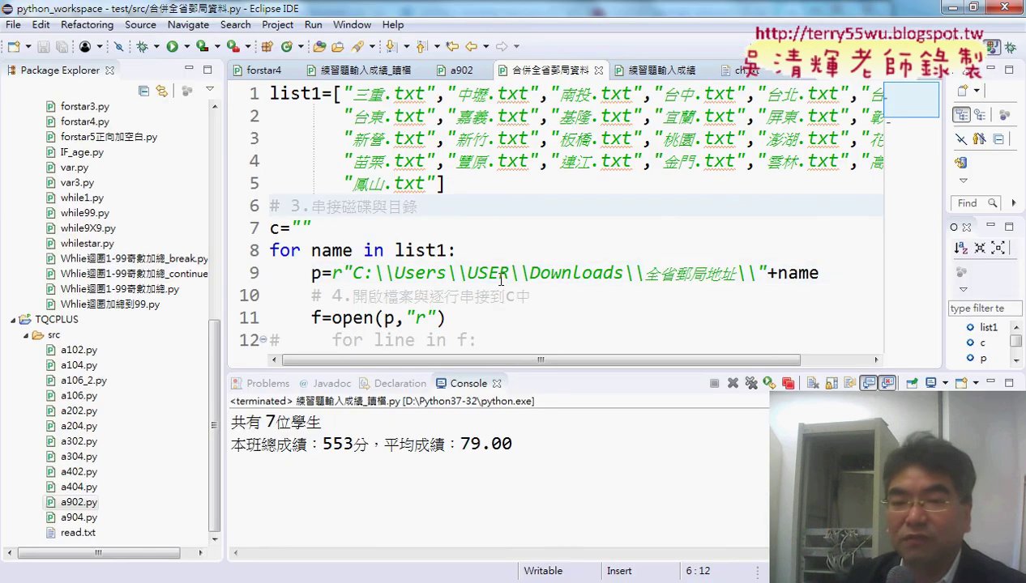
click(358, 273)
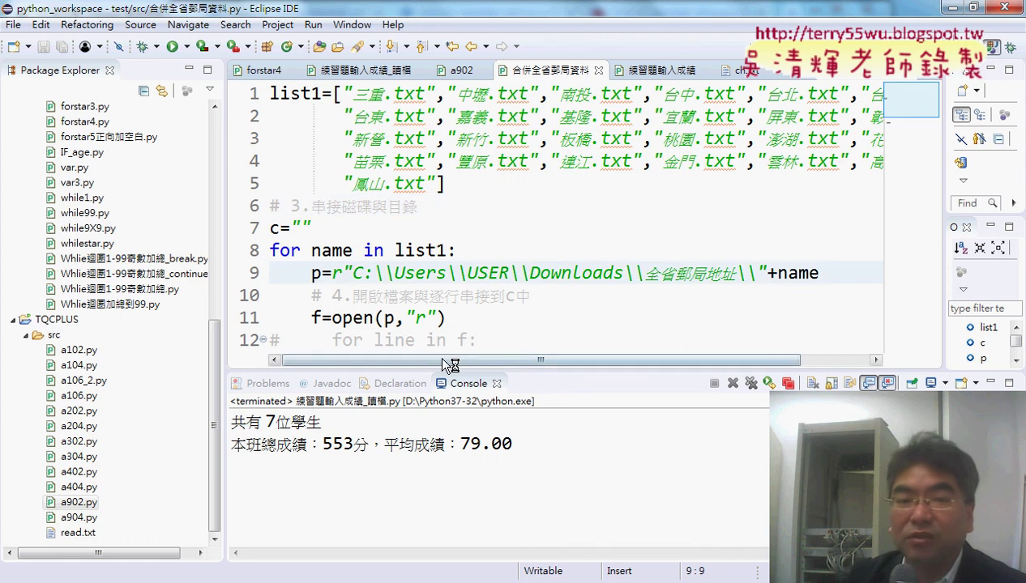
scroll(495, 322, down, 1)
scroll(494, 322, down, 1)
drag(426, 252, 330, 251)
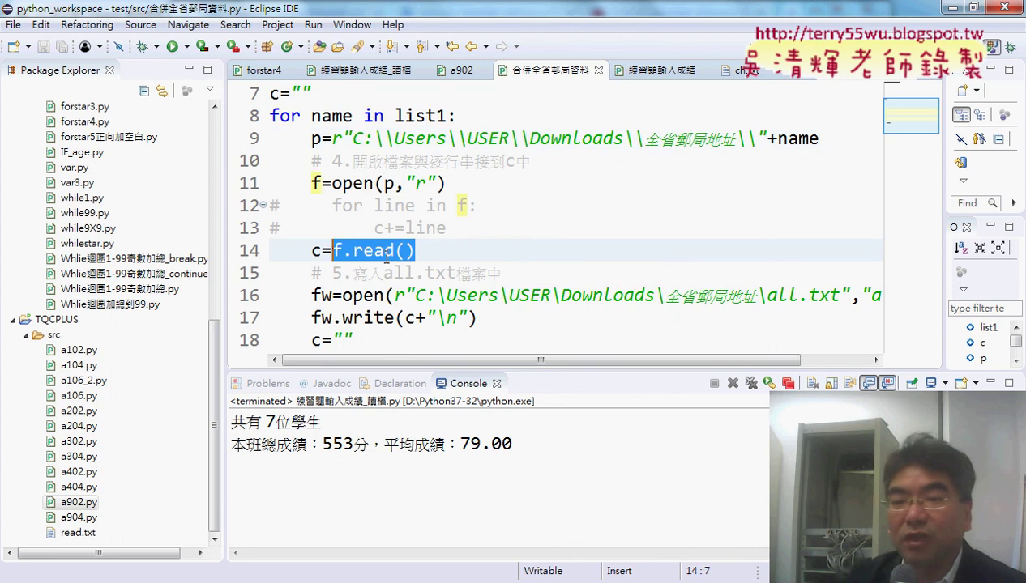
drag(766, 296, 843, 290)
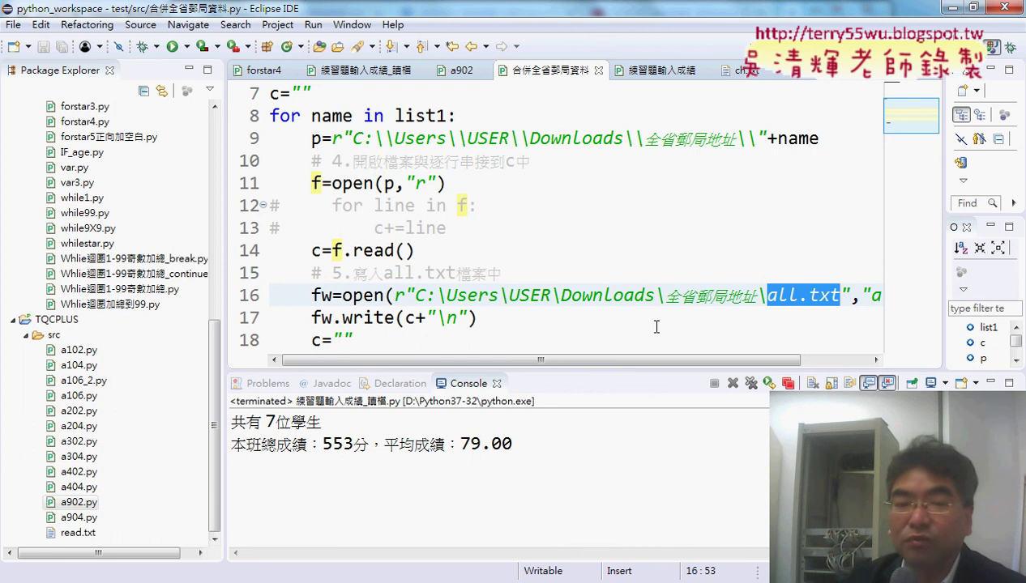
scroll(648, 324, down, 1)
drag(477, 329, 270, 324)
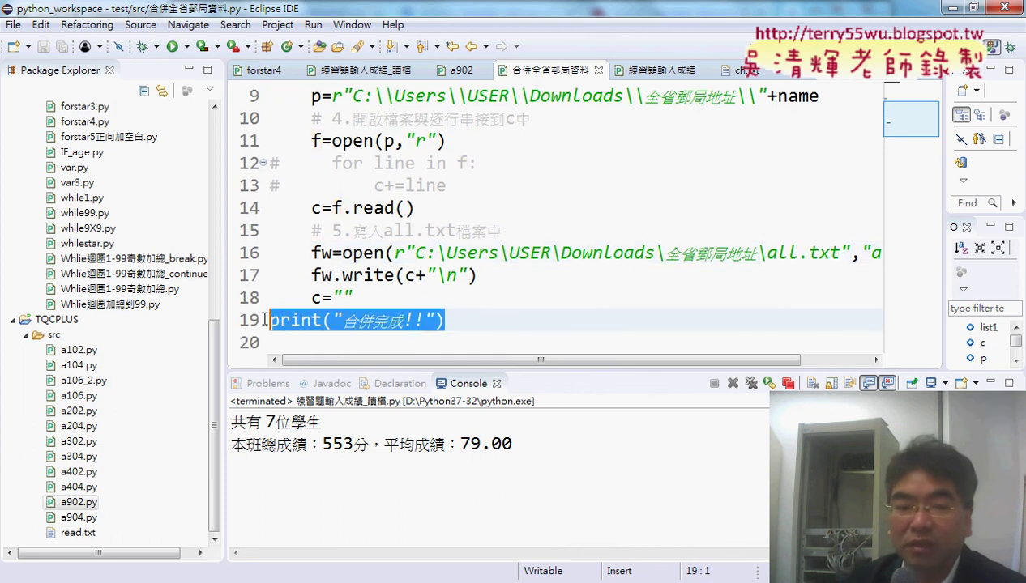
- Run the 合併全省郵局資料.py merge script and open the resulting all.txt from the 全省郵局地址 folder
click(173, 47)
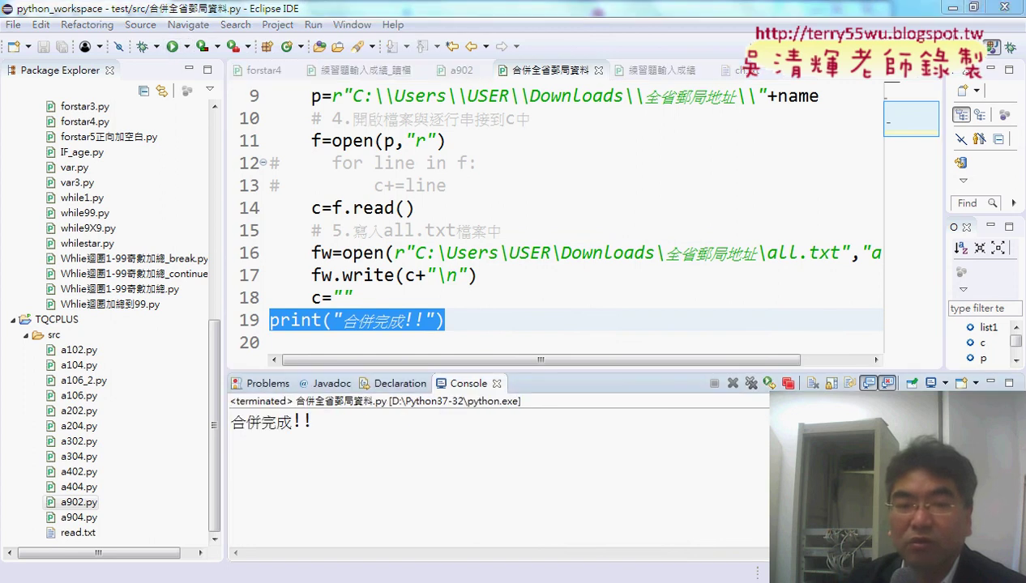
click(280, 499)
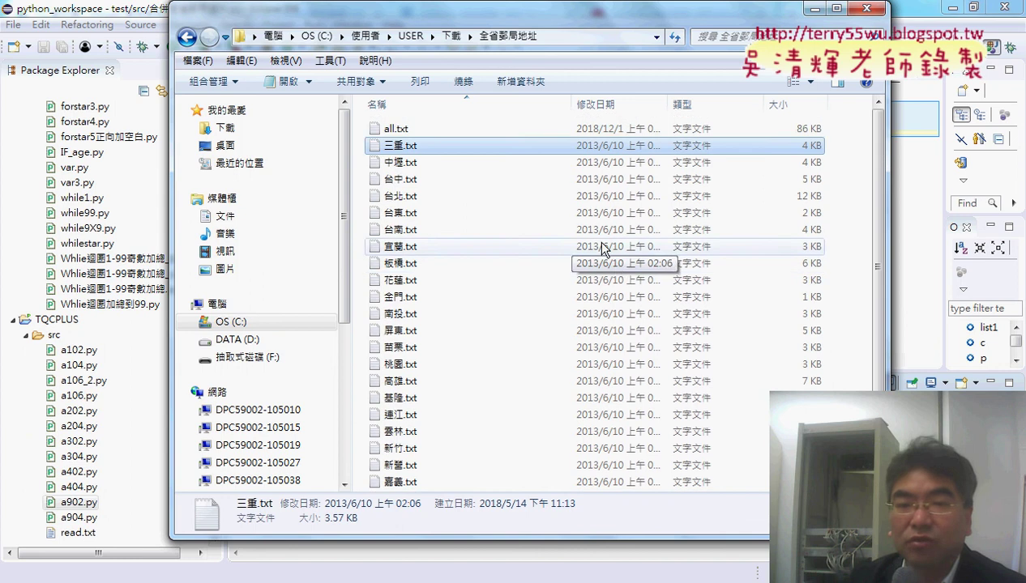
double_click(453, 131)
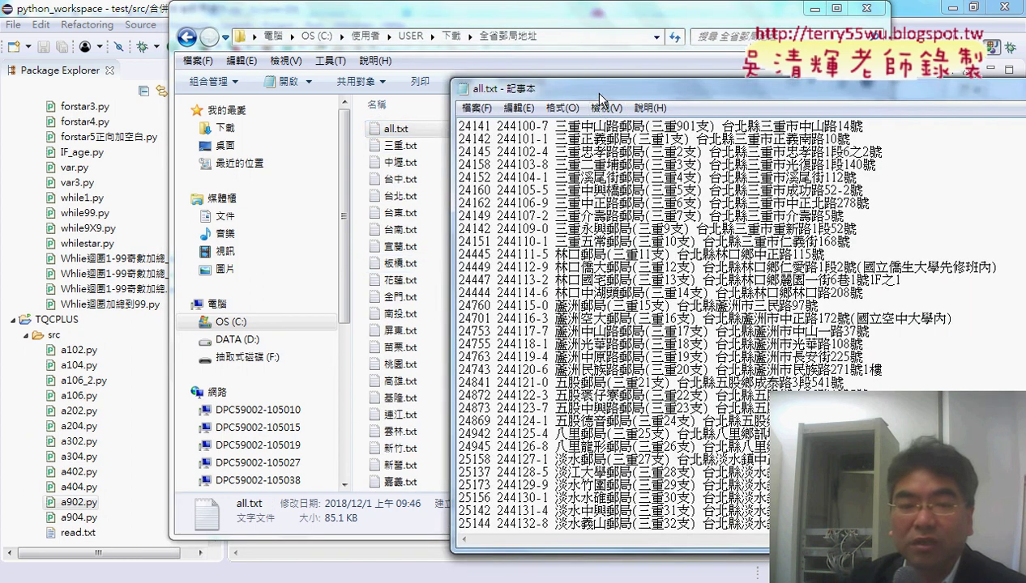
drag(519, 78, 189, 12)
- Look through the merged post office addresses in all.txt and close the file
scroll(543, 357, down, 20)
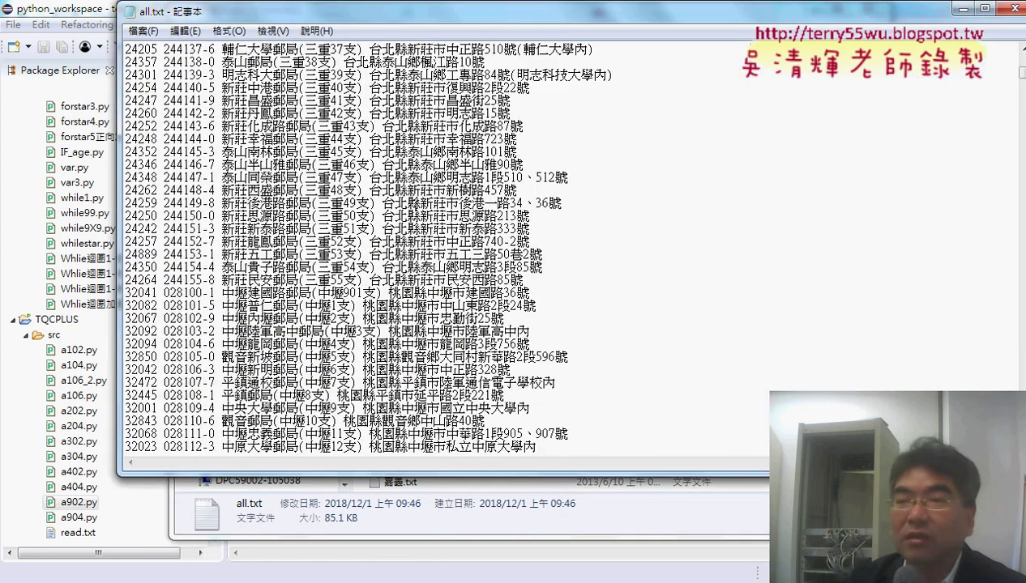
scroll(446, 247, down, 20)
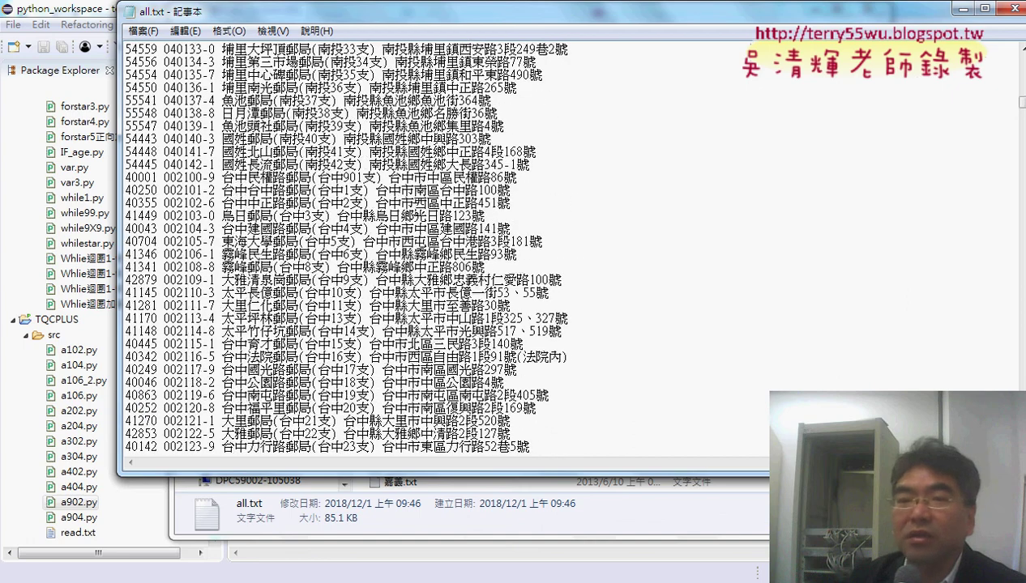
scroll(445, 247, down, 20)
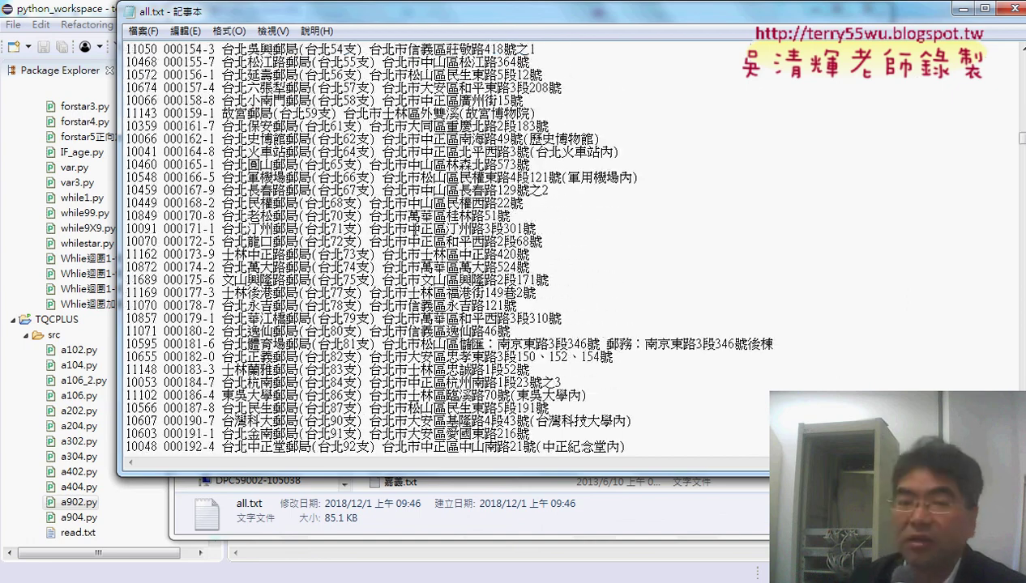
scroll(446, 247, down, 20)
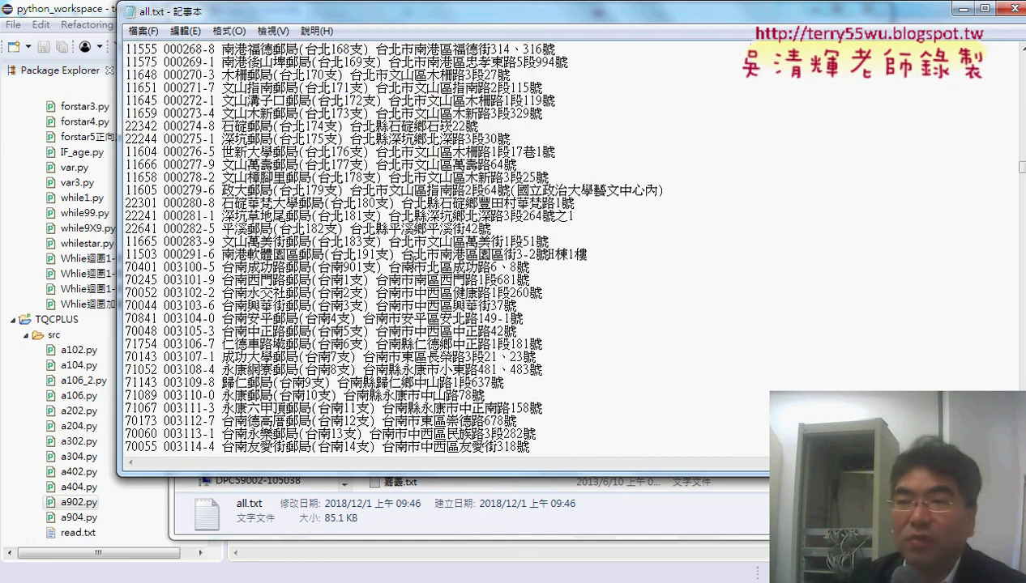
scroll(446, 247, down, 1)
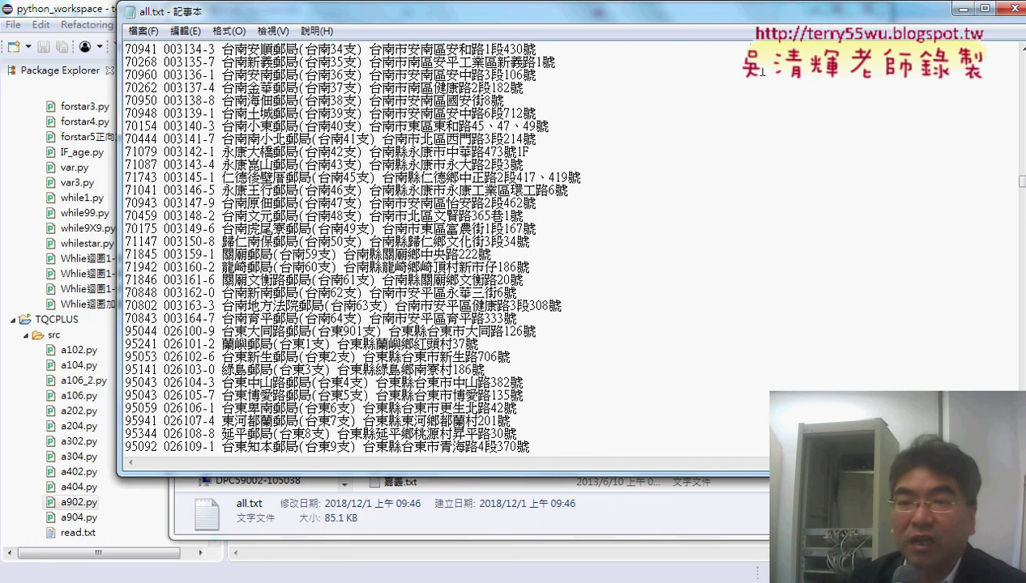
click(1013, 8)
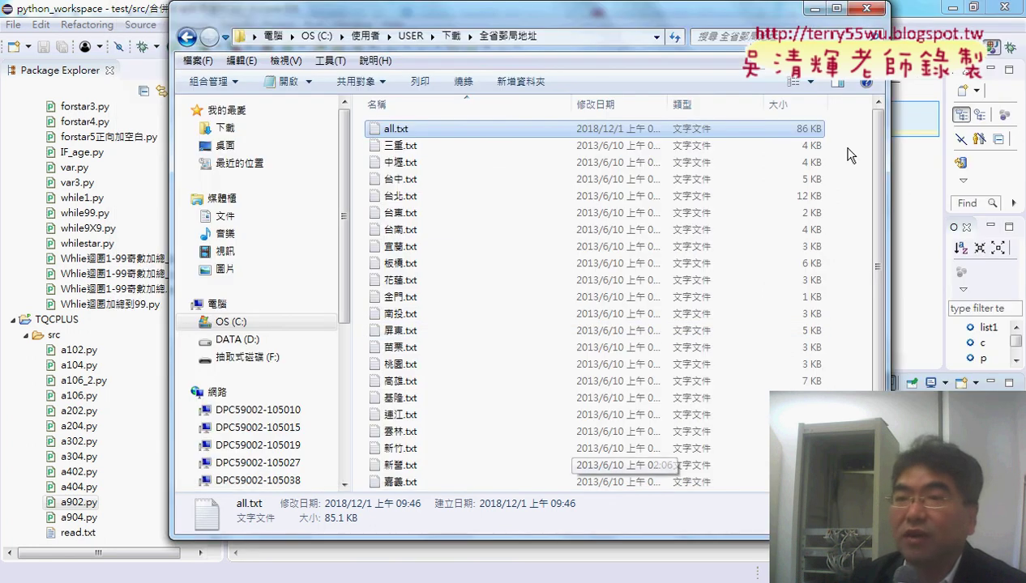
drag(826, 149, 619, 518)
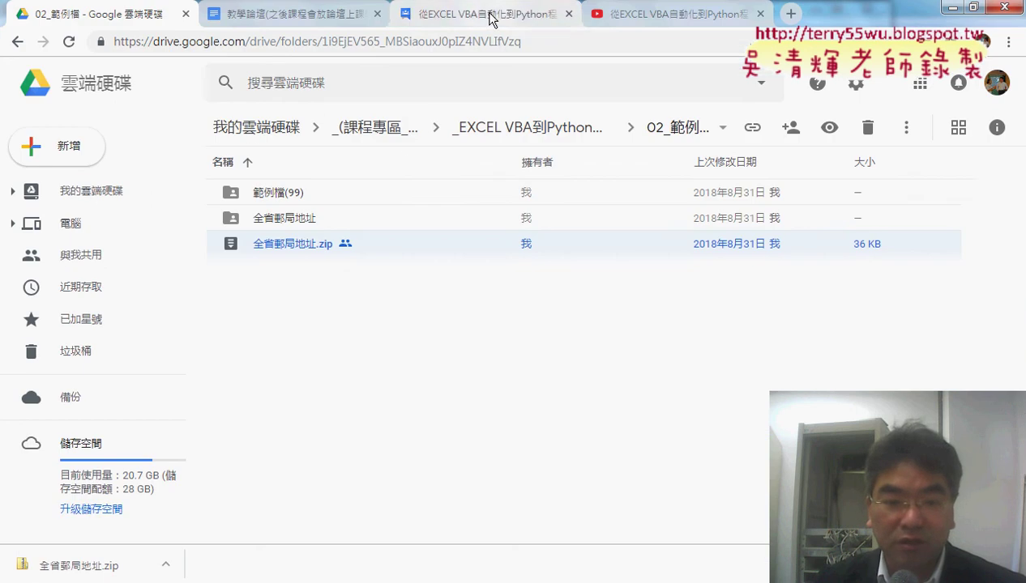
- In the browser, find the course forum post's lesson entry 14_全省郵局地址開檔與合併
click(488, 18)
drag(459, 420, 327, 422)
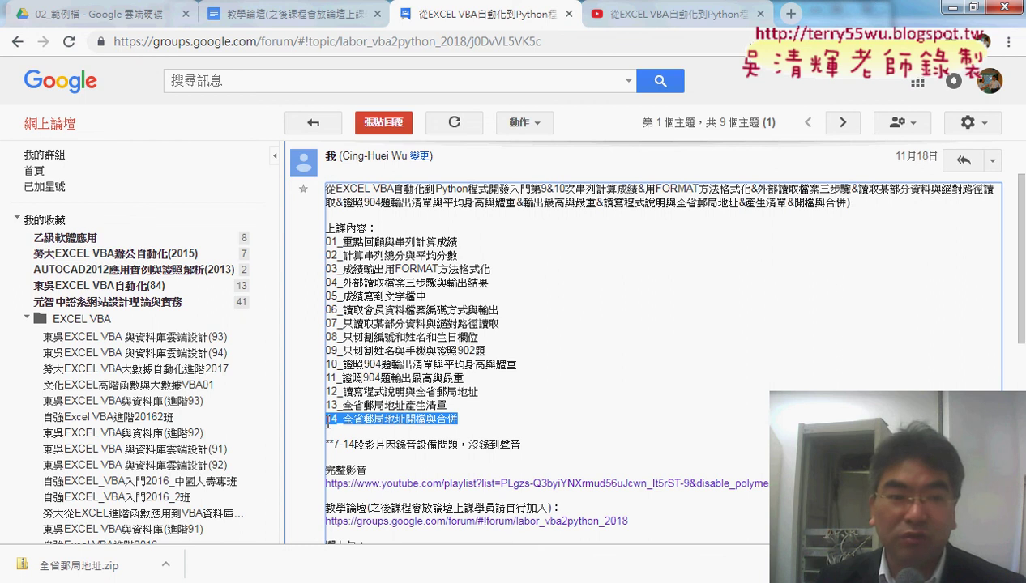
- Return to Google Drive, go up to the _EXCEL VBA到Python程式開發2018 folder, and open its _雲端白板 subfolder
click(98, 15)
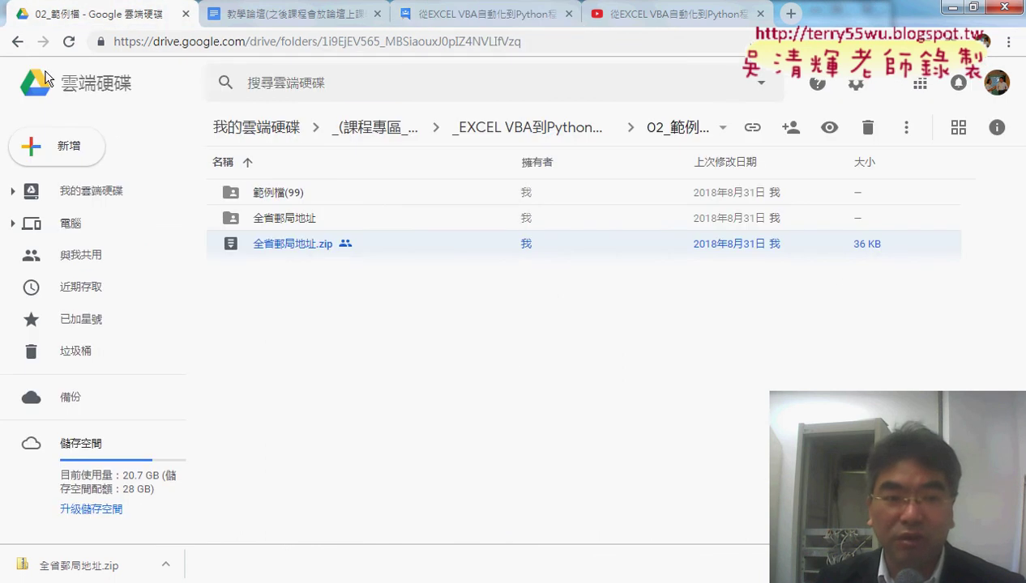
click(17, 41)
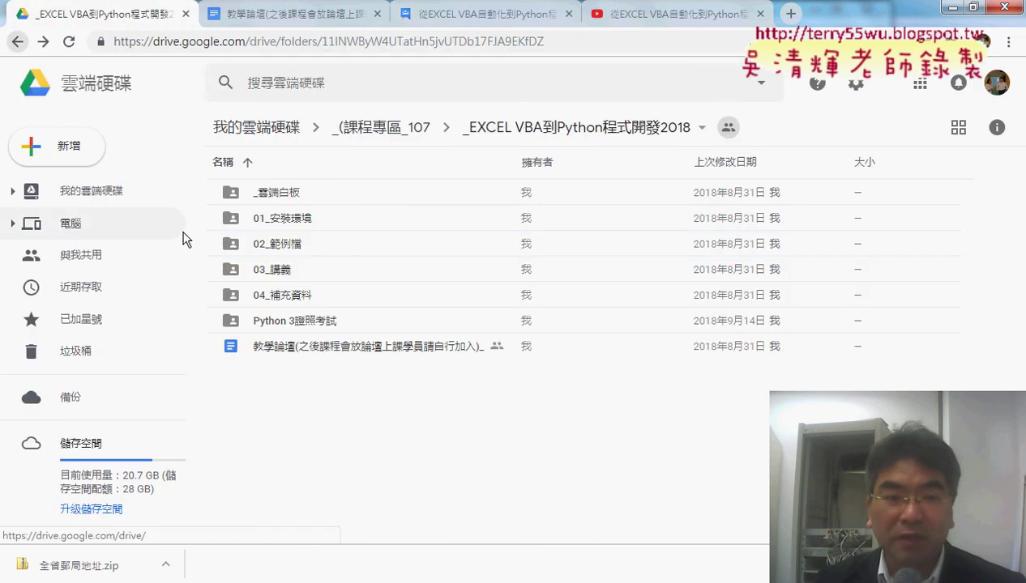
click(291, 245)
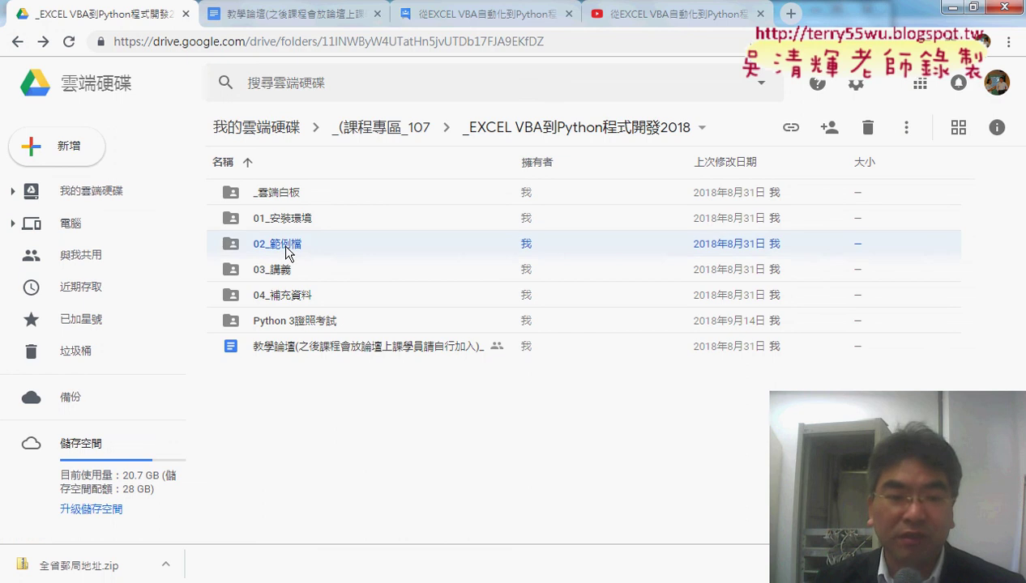
click(290, 200)
double_click(291, 195)
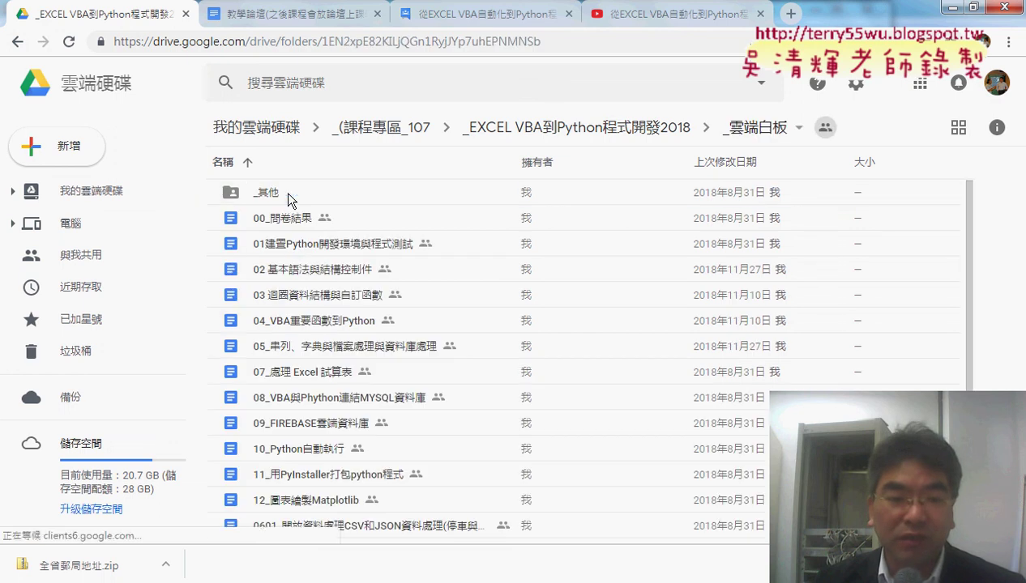
click(328, 348)
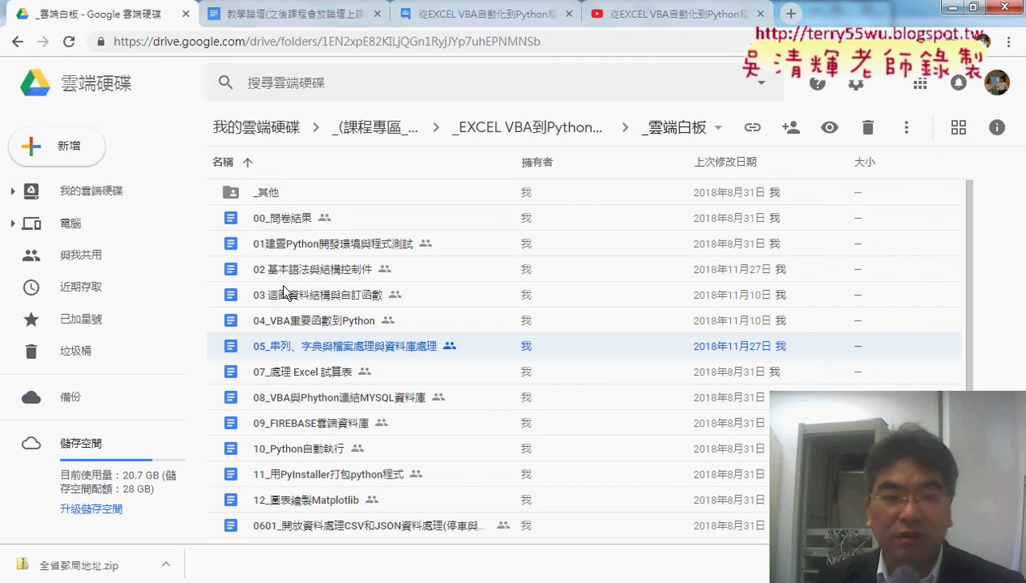
click(17, 44)
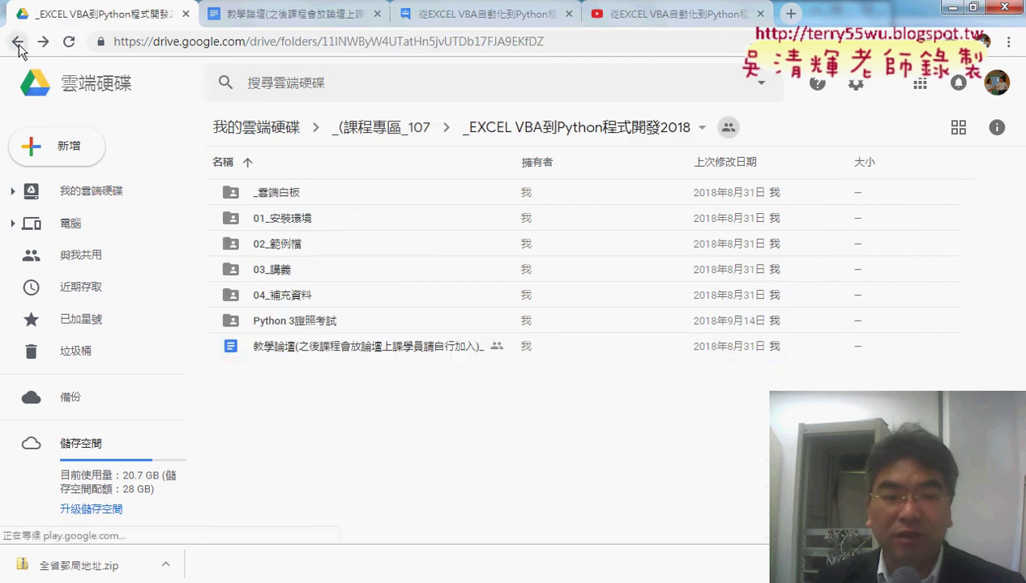
click(310, 329)
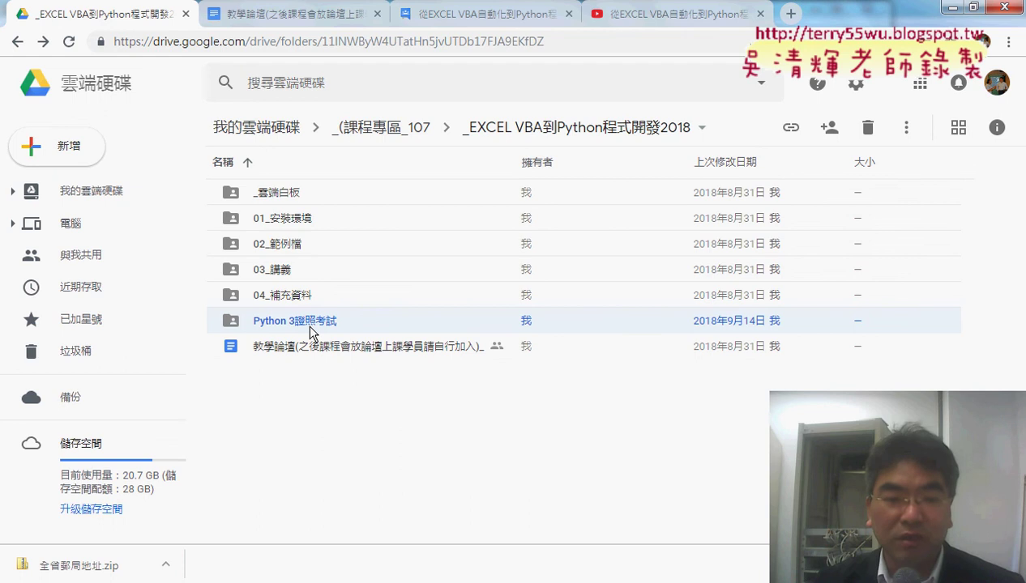
double_click(293, 199)
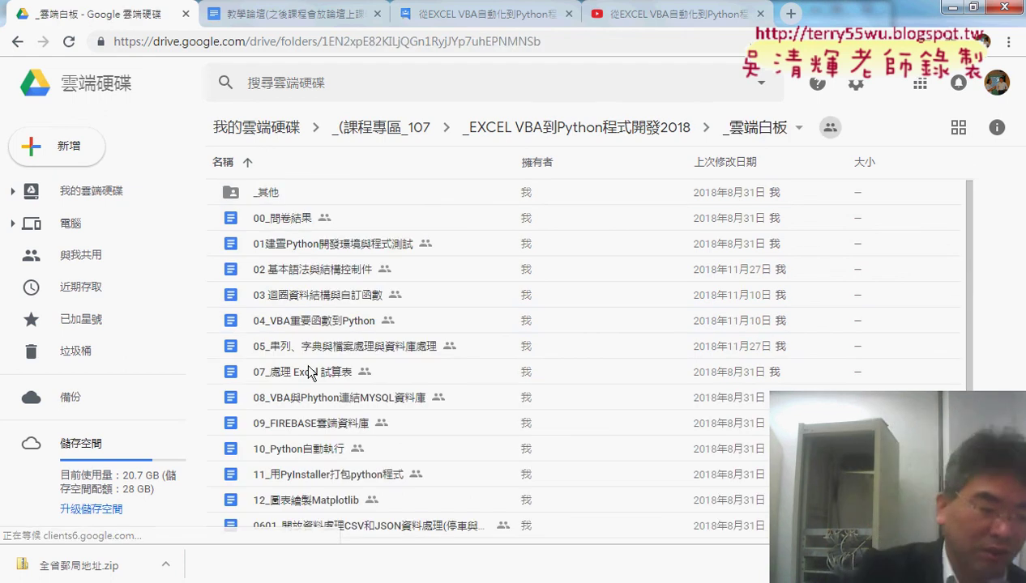
- Open the document 05_串列、字典與檔案處理與資料庫處理 from the _雲端白板 folder
scroll(305, 361, down, 1)
click(303, 264)
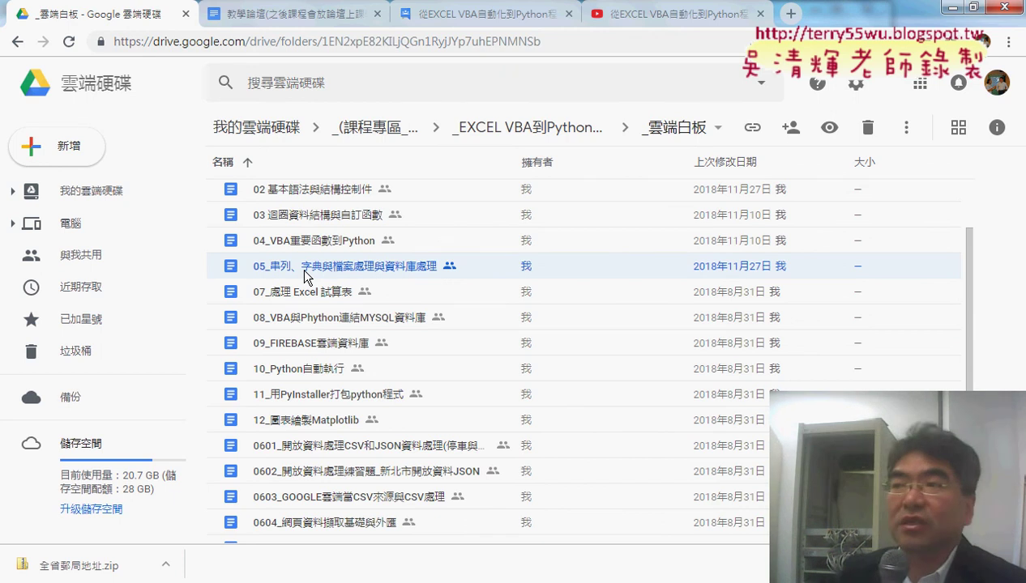
double_click(307, 274)
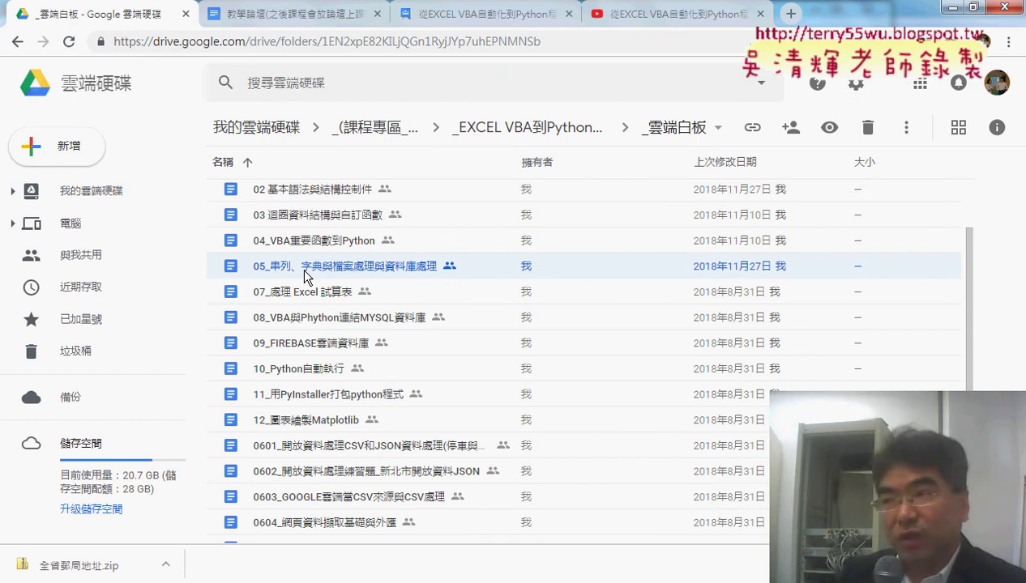